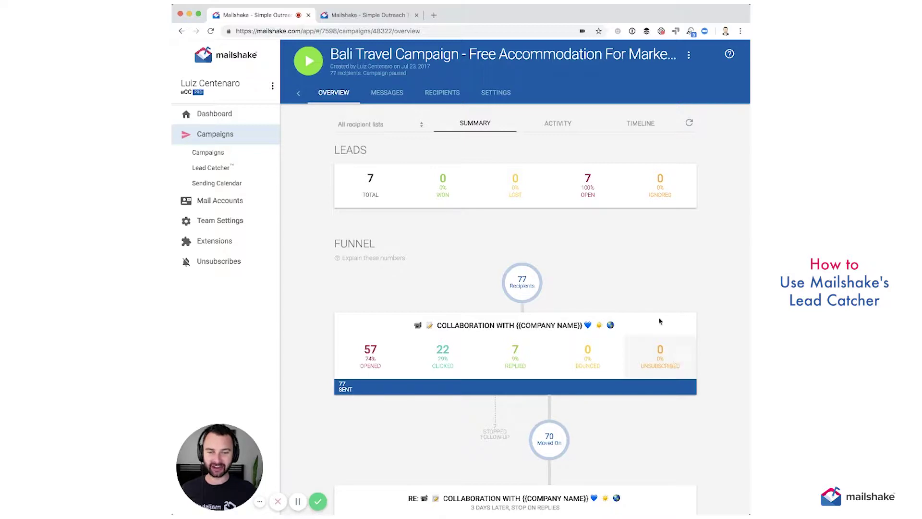
Go to Lead Catcher and check the filter for leads assigned to me
scroll(552, 303, down, 1)
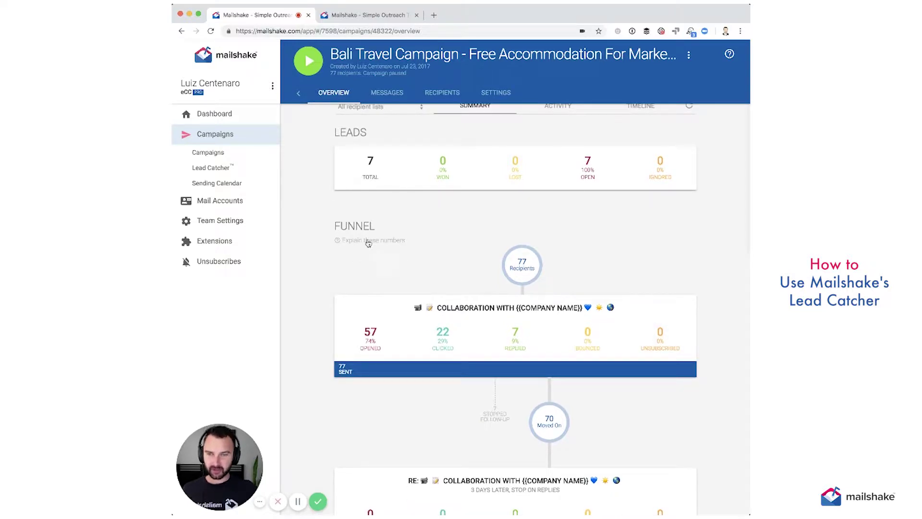
scroll(500, 301, down, 2)
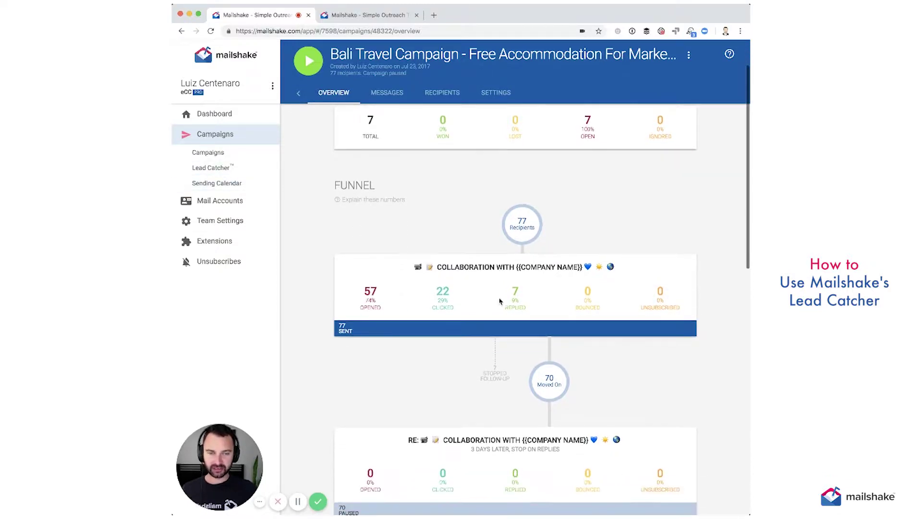
scroll(435, 309, down, 1)
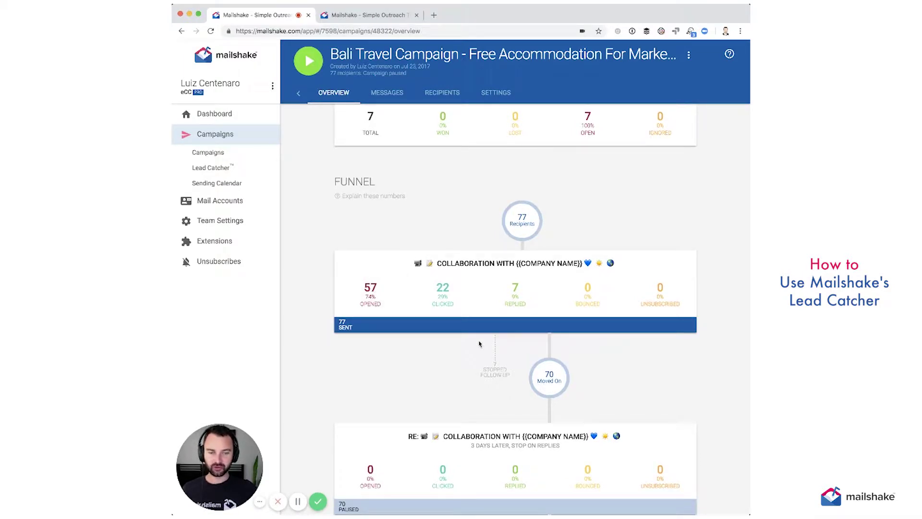
scroll(479, 344, down, 1)
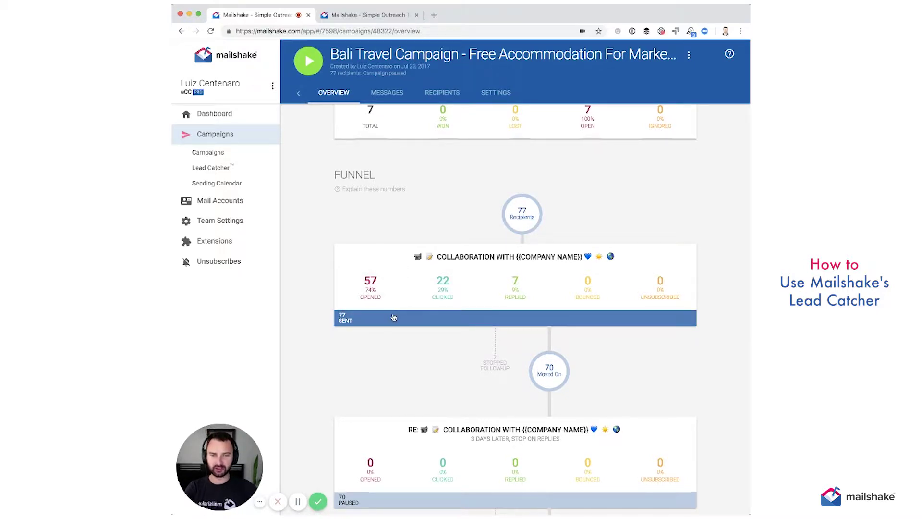
scroll(393, 318, down, 1)
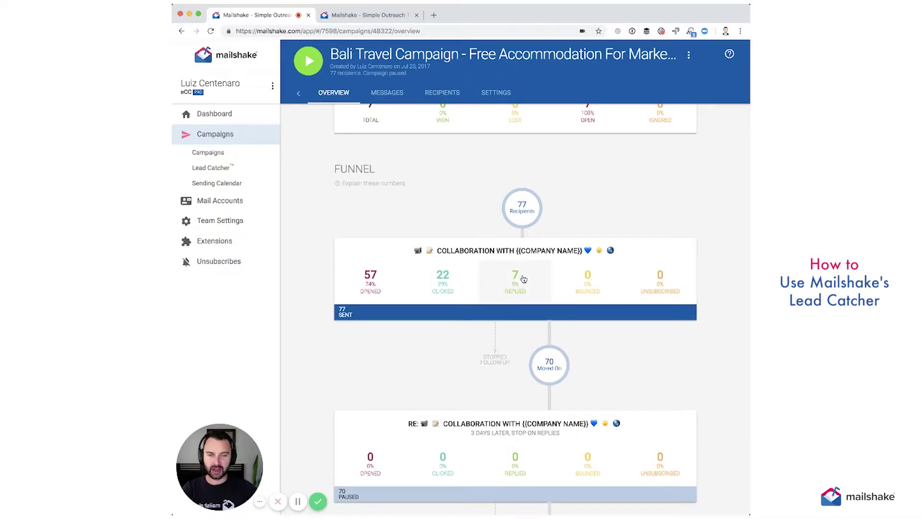
scroll(485, 356, down, 5)
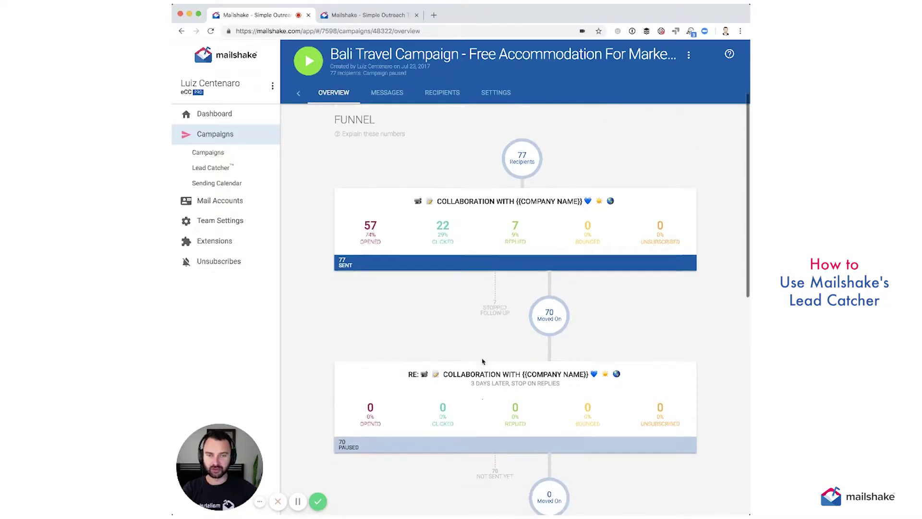
scroll(483, 362, down, 6)
scroll(483, 362, up, 14)
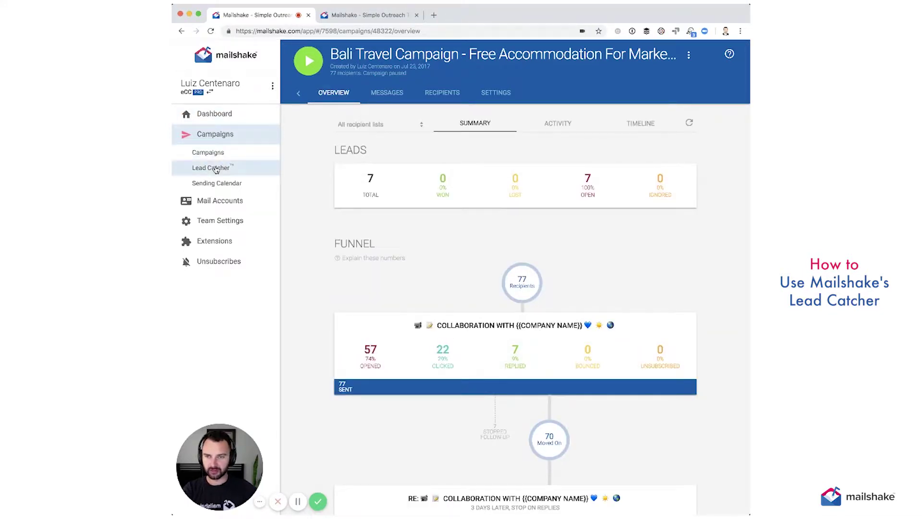
click(356, 16)
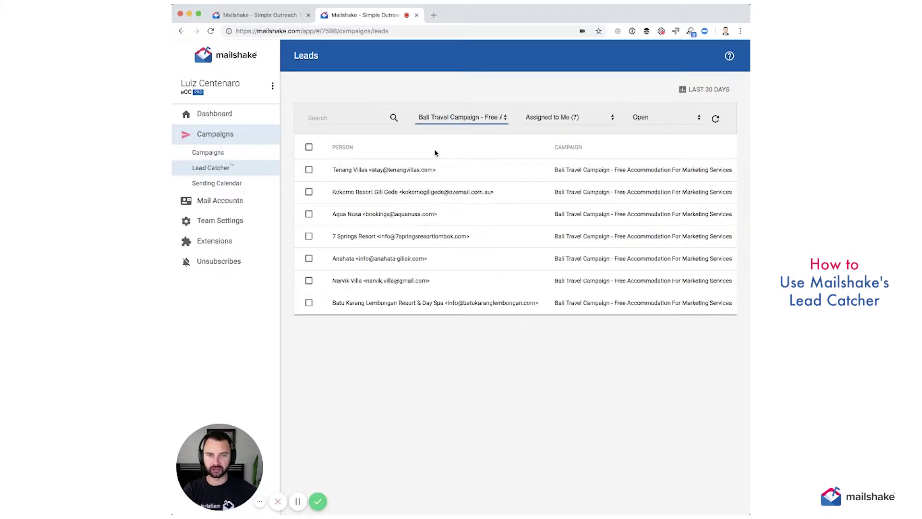
click(586, 120)
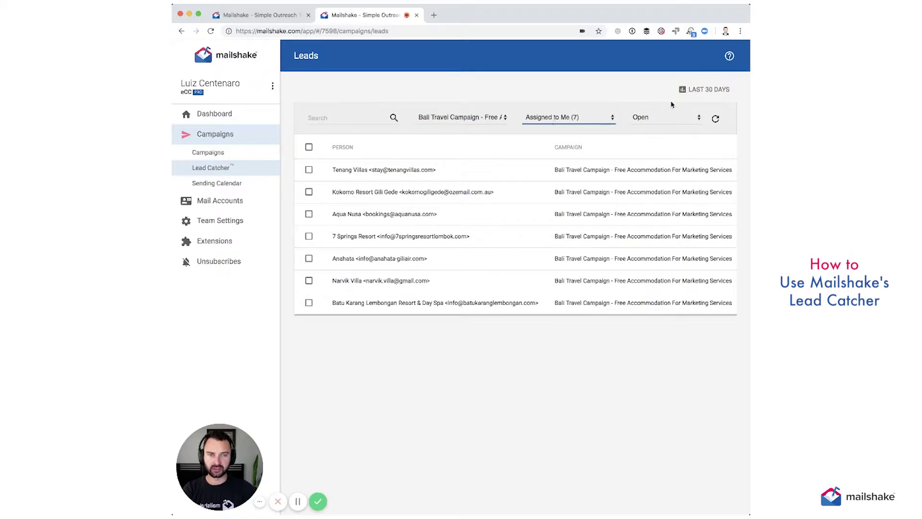
Open the Tenang Villas lead conversation and set its status to Lost
click(383, 170)
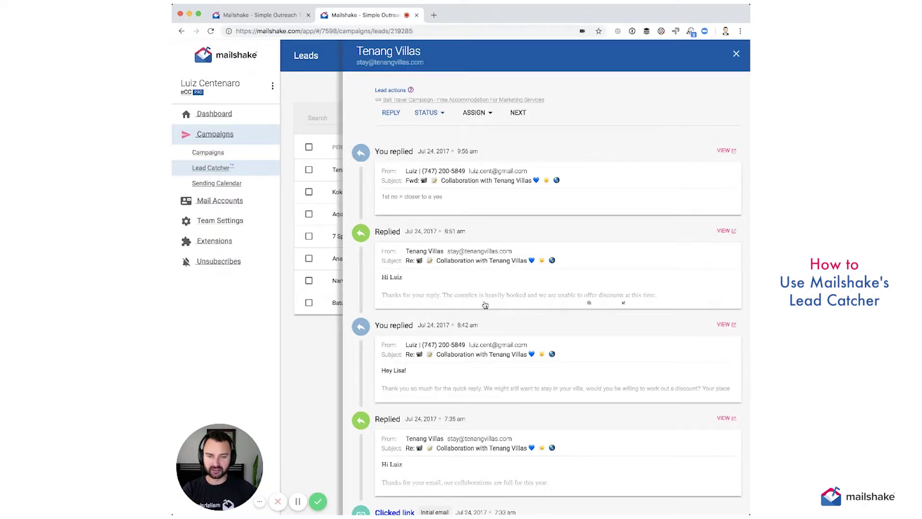
scroll(480, 455, down, 1)
scroll(480, 456, up, 1)
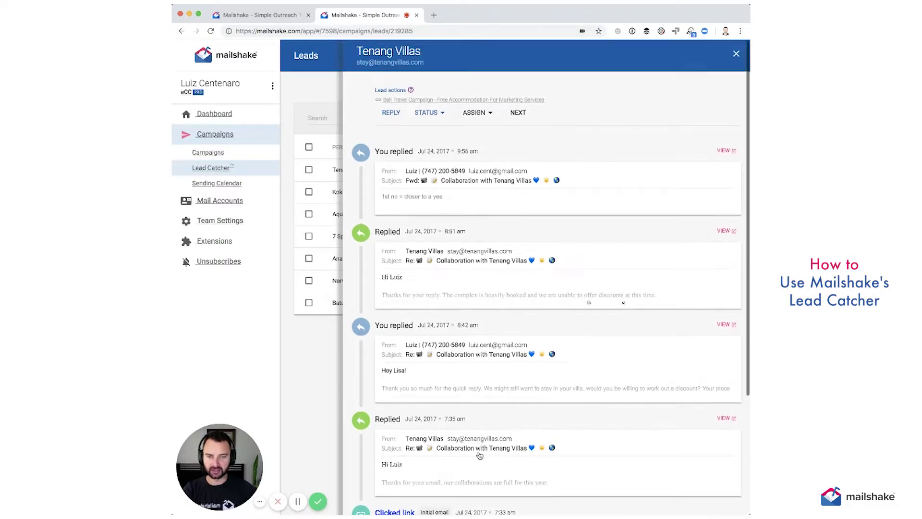
scroll(459, 219, down, 1)
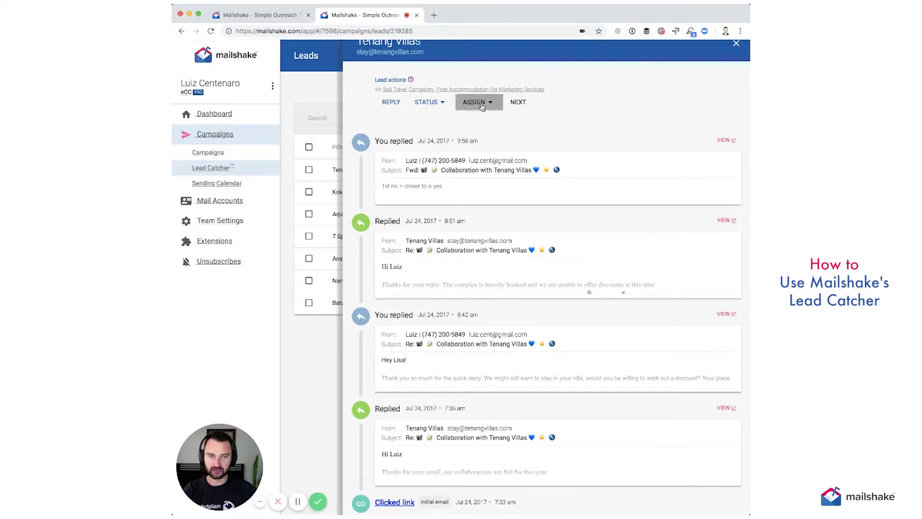
click(478, 102)
click(470, 116)
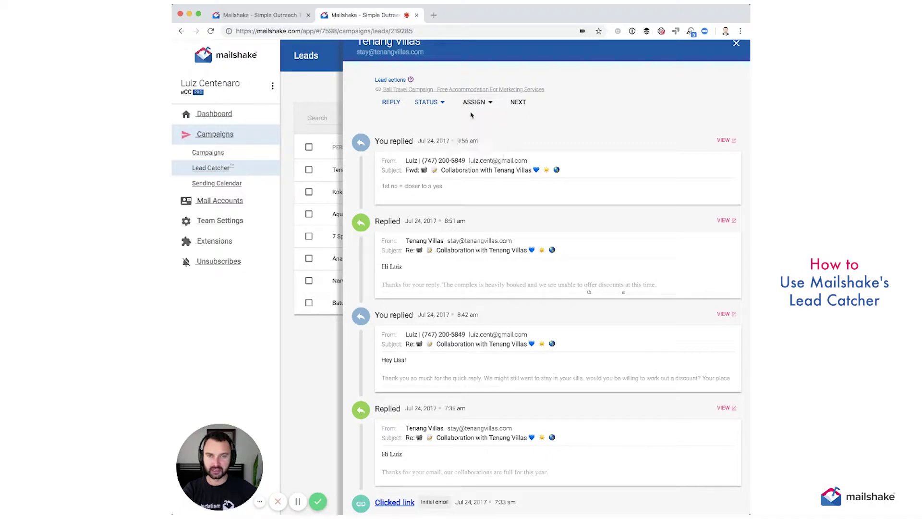
click(428, 103)
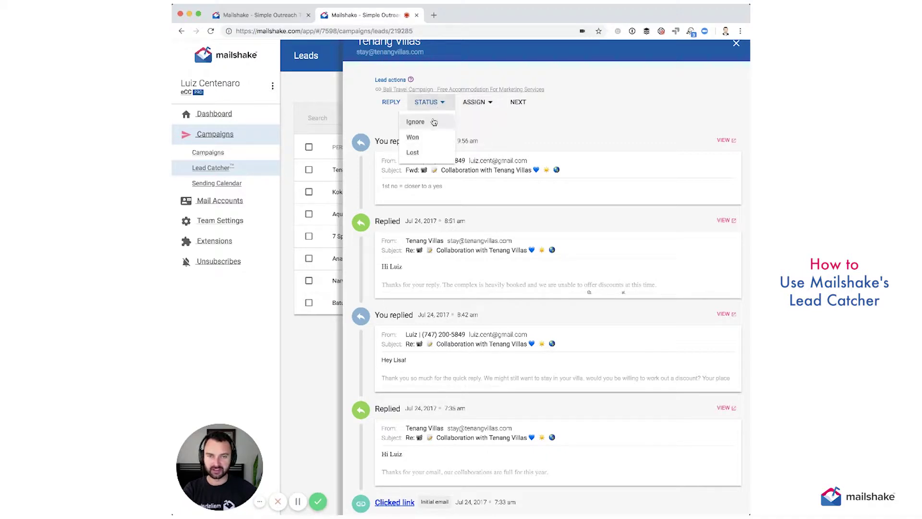
click(415, 152)
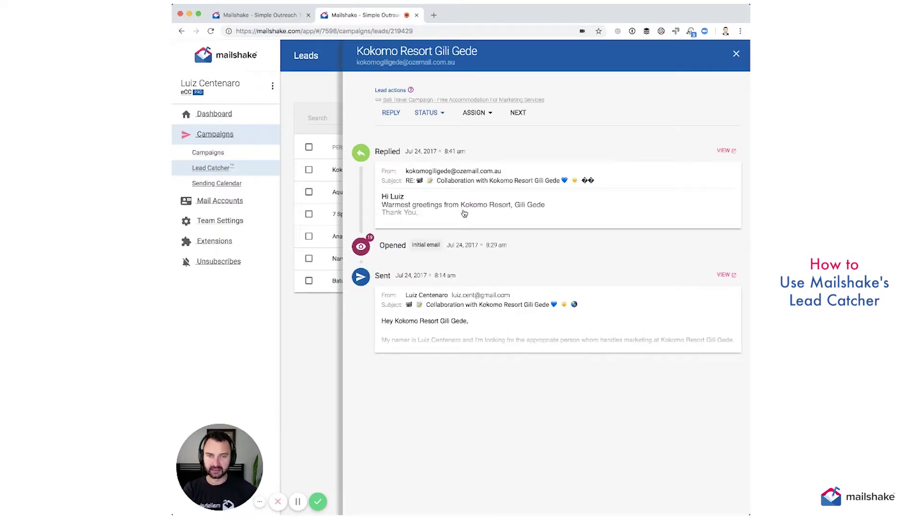
Read Kokomo Resort Gili Gede's reply and mark that lead as Lost
click(472, 195)
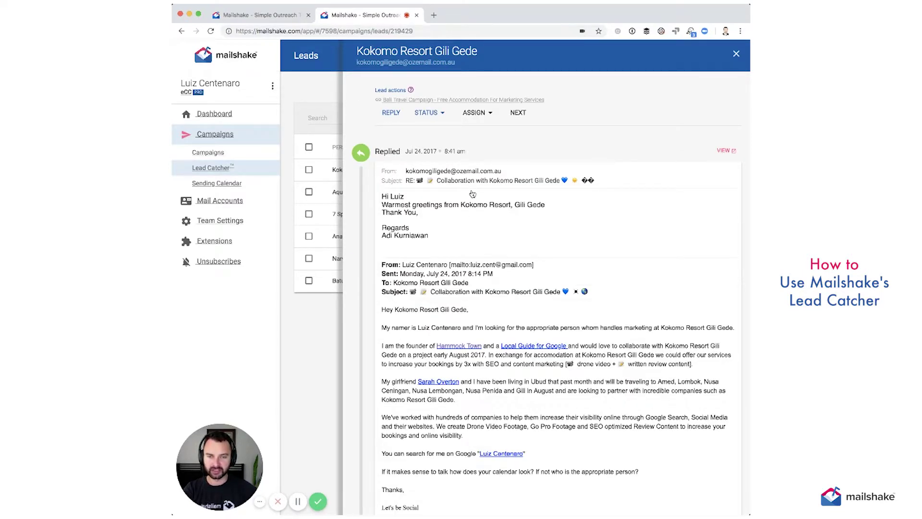
click(479, 196)
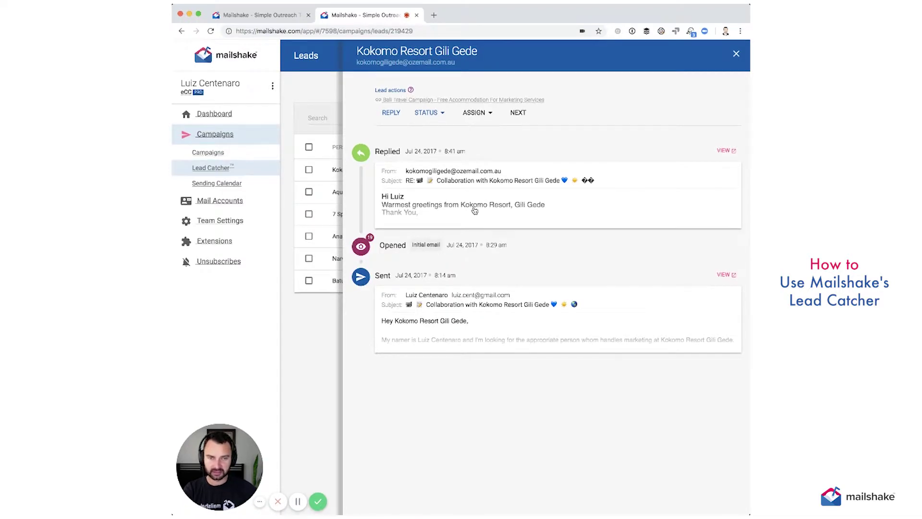
click(429, 113)
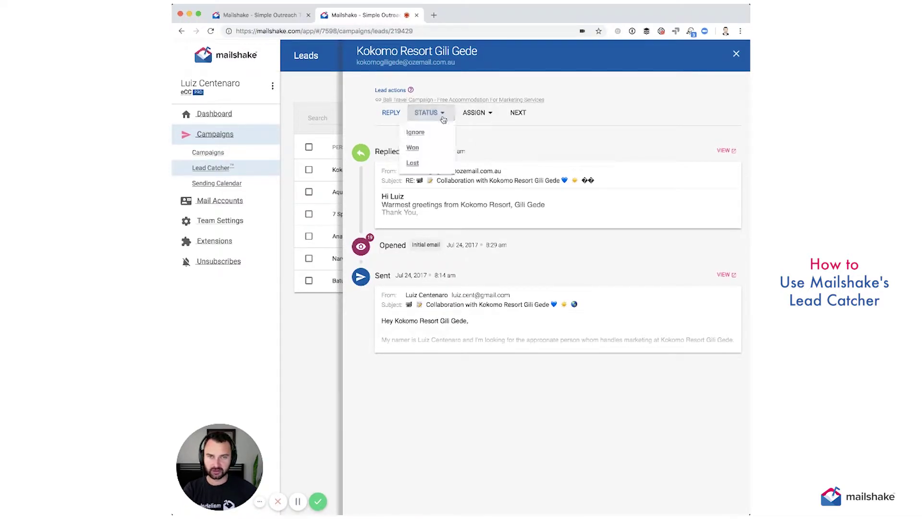
click(419, 163)
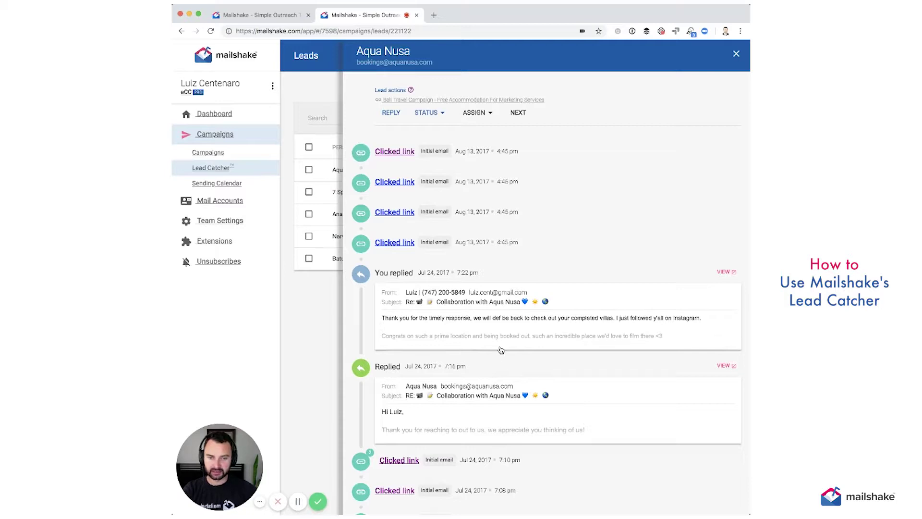
Read Aqua Nusa's reply and mark that lead as Lost
click(511, 421)
scroll(511, 421, down, 3)
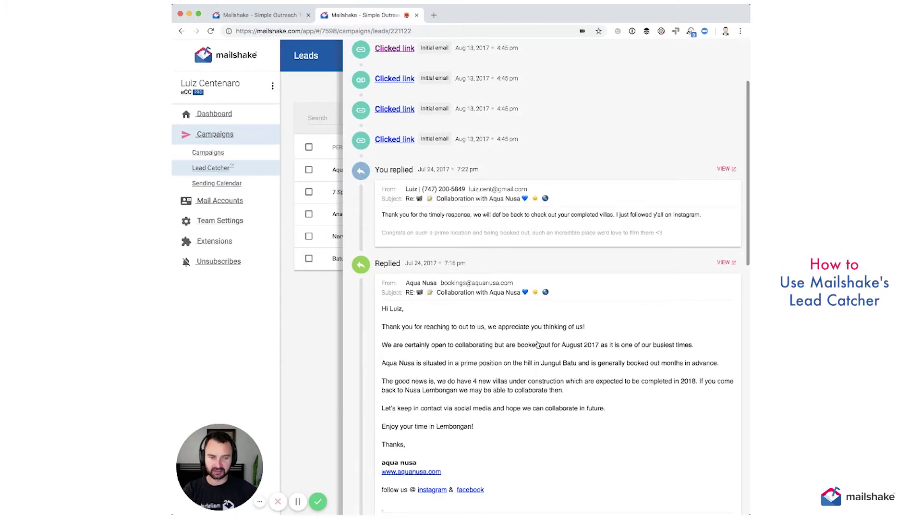
scroll(538, 353, up, 4)
click(427, 112)
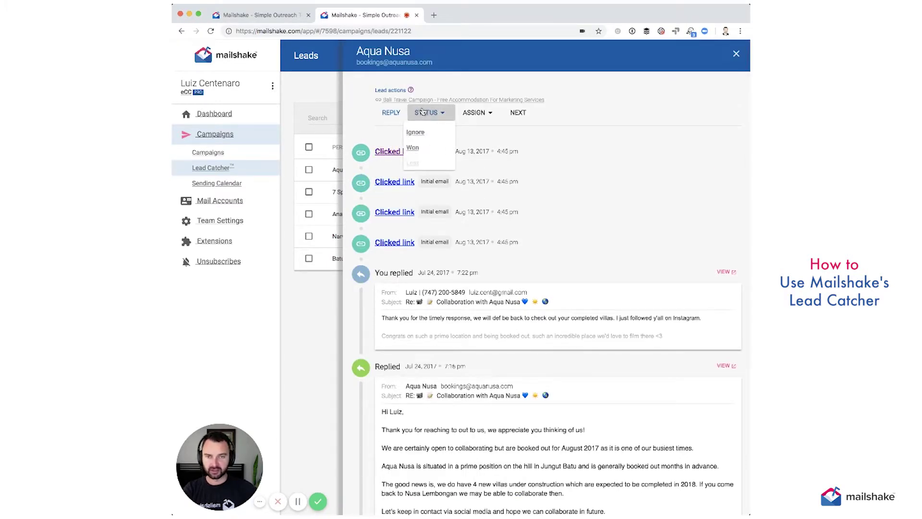
click(433, 164)
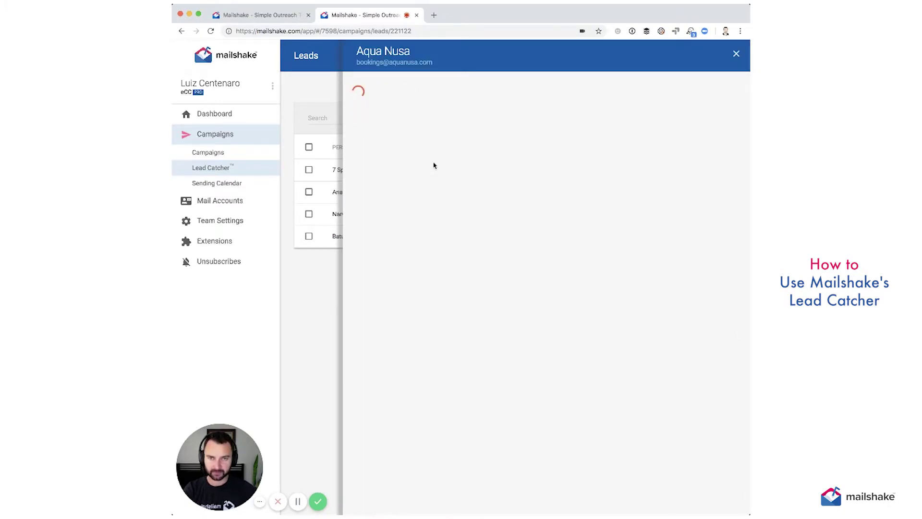
Read through the 7 Springs Resort email timeline, expanding the Jul 24 reply
scroll(478, 279, down, 5)
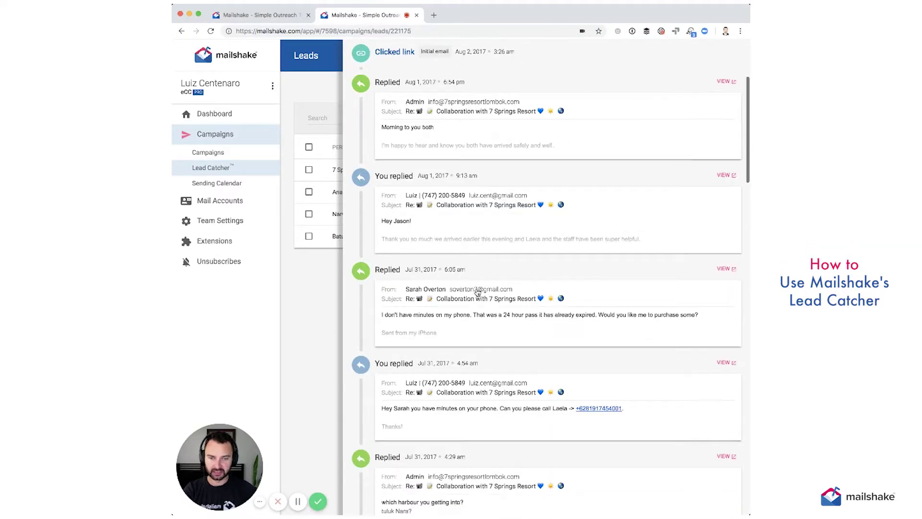
scroll(478, 292, down, 10)
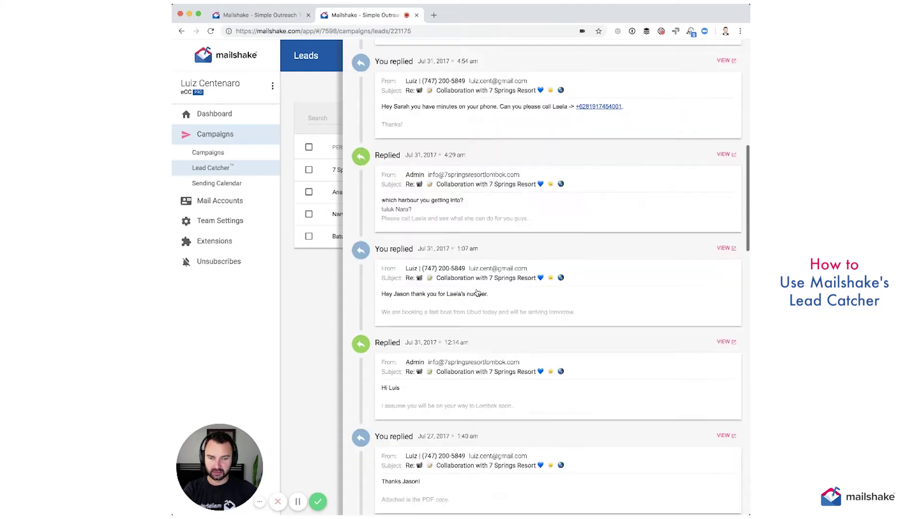
scroll(477, 292, down, 10)
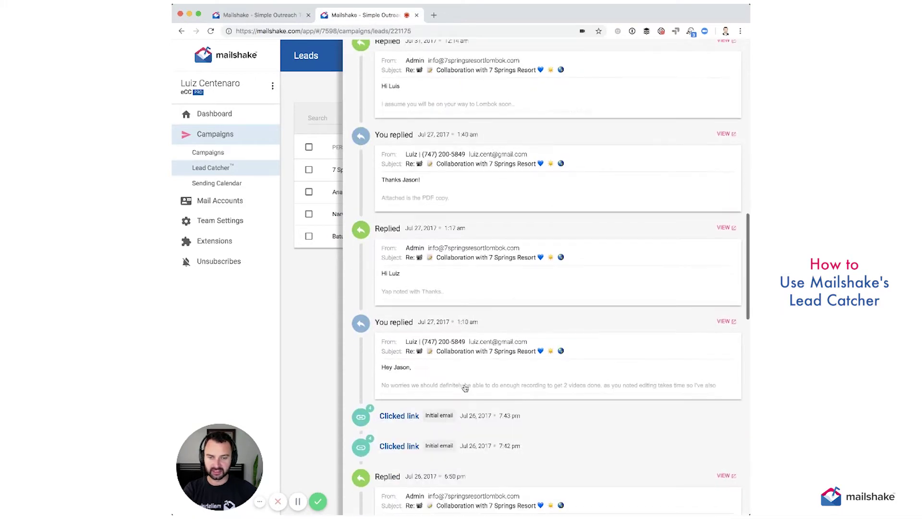
scroll(465, 388, down, 2)
scroll(481, 354, down, 3)
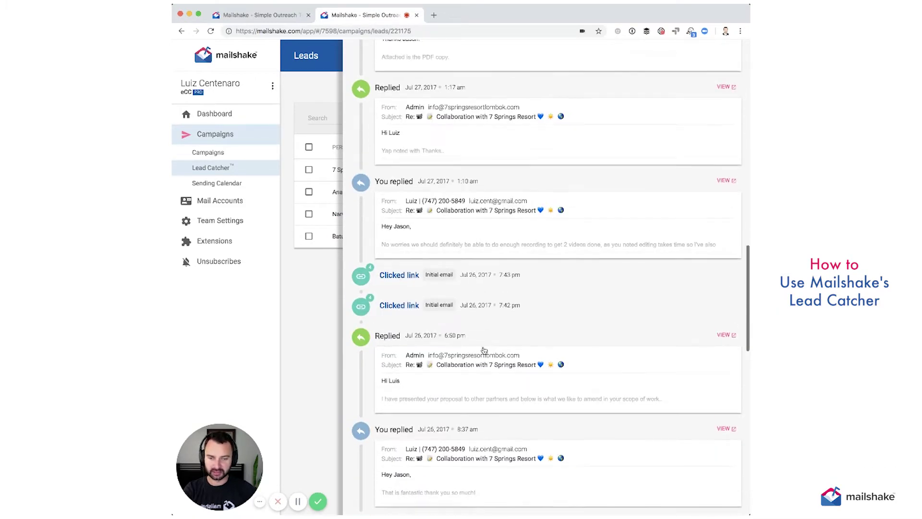
scroll(484, 350, up, 1)
scroll(467, 183, down, 5)
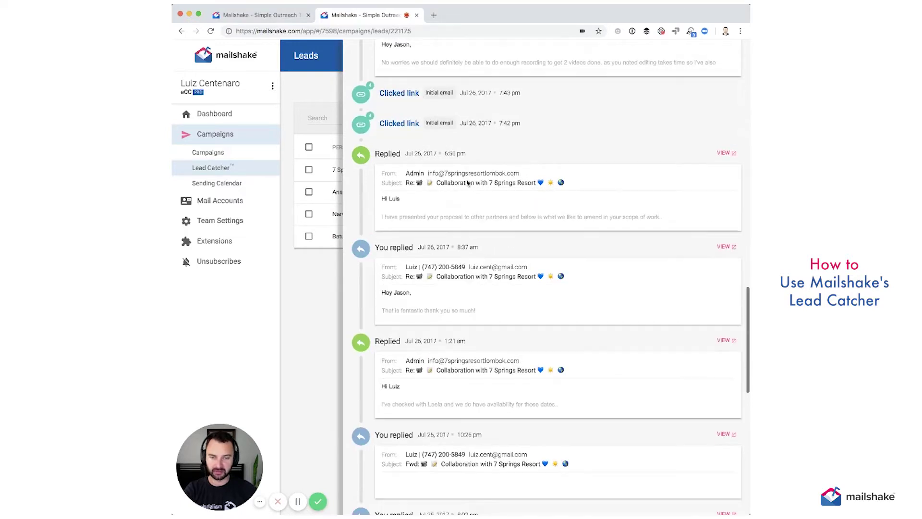
scroll(468, 207, down, 10)
scroll(467, 234, down, 4)
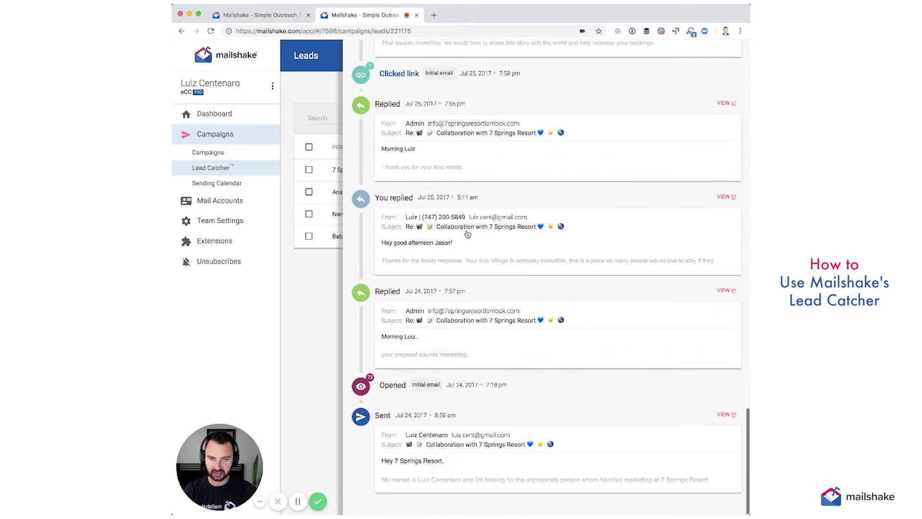
click(470, 352)
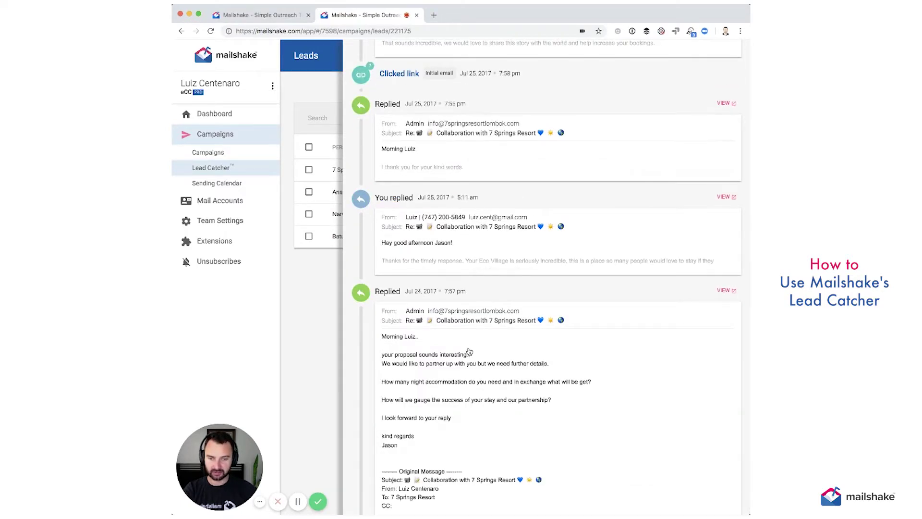
scroll(432, 317, down, 3)
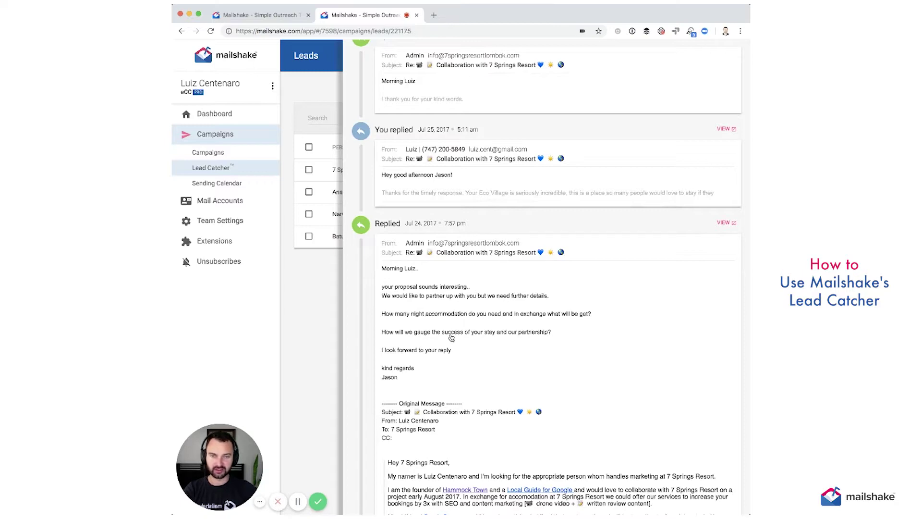
Set the 7 Springs Resort lead's status to Won
scroll(470, 287, up, 20)
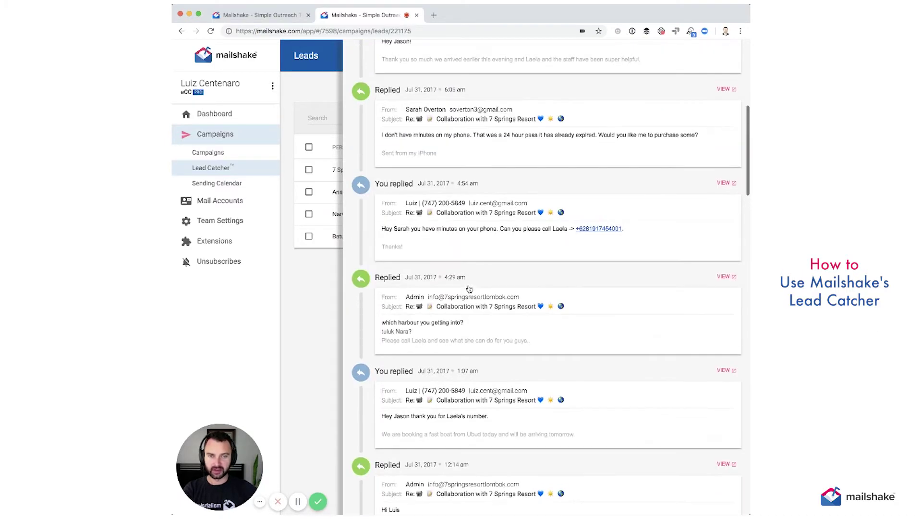
scroll(490, 152, up, 8)
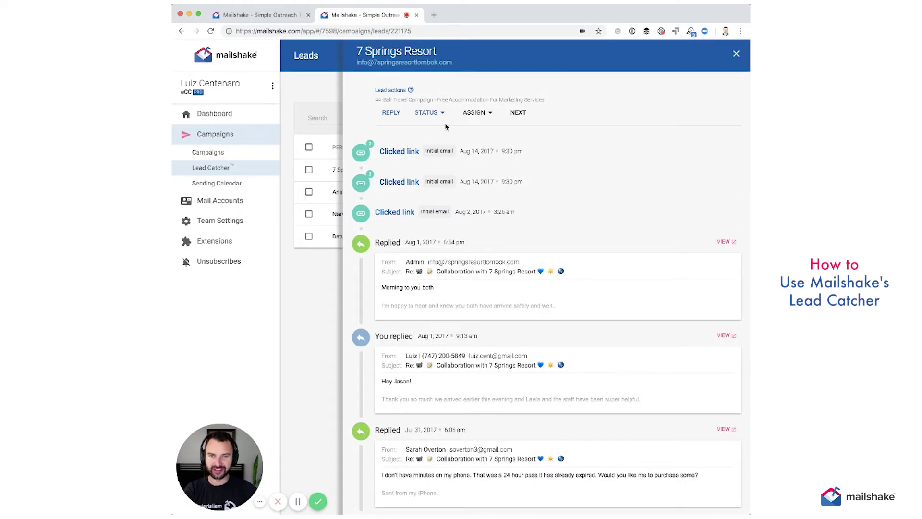
click(427, 113)
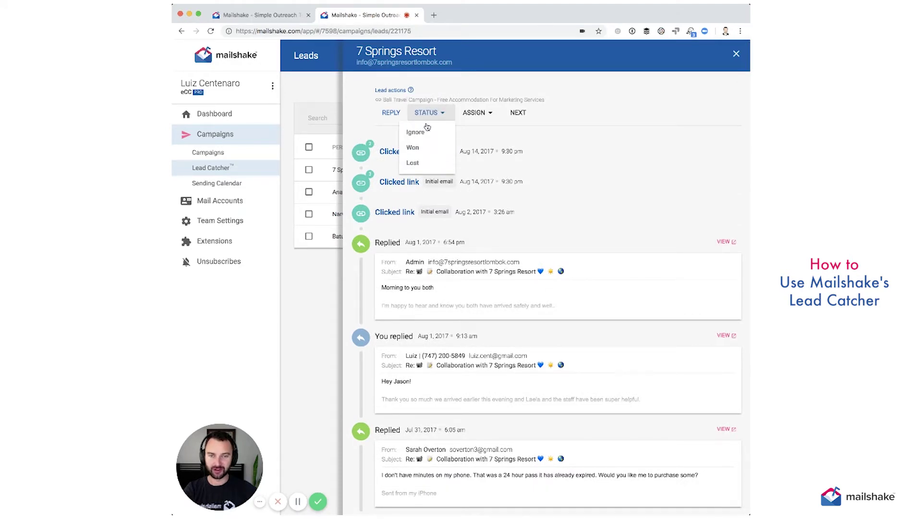
click(419, 150)
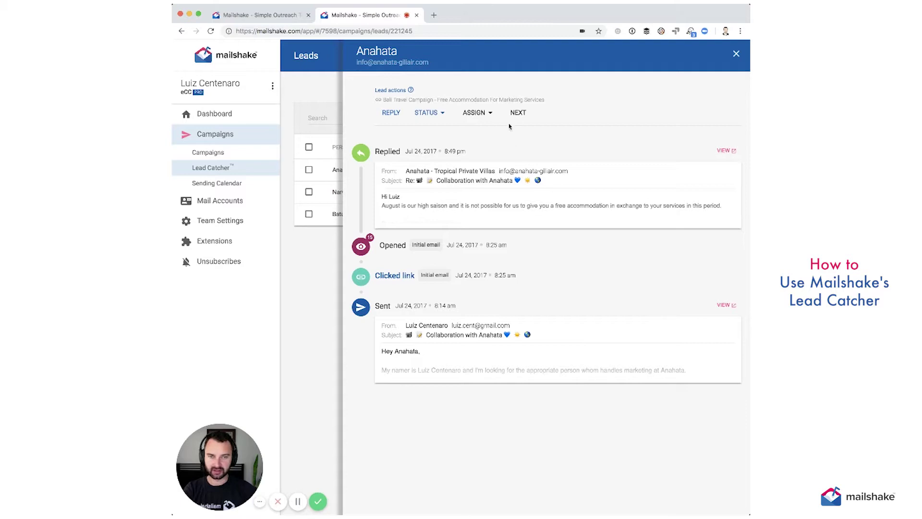
Reassign Anahata to Dan, mark Narvik Villa as Lost, and open the lead-handling help article
click(477, 113)
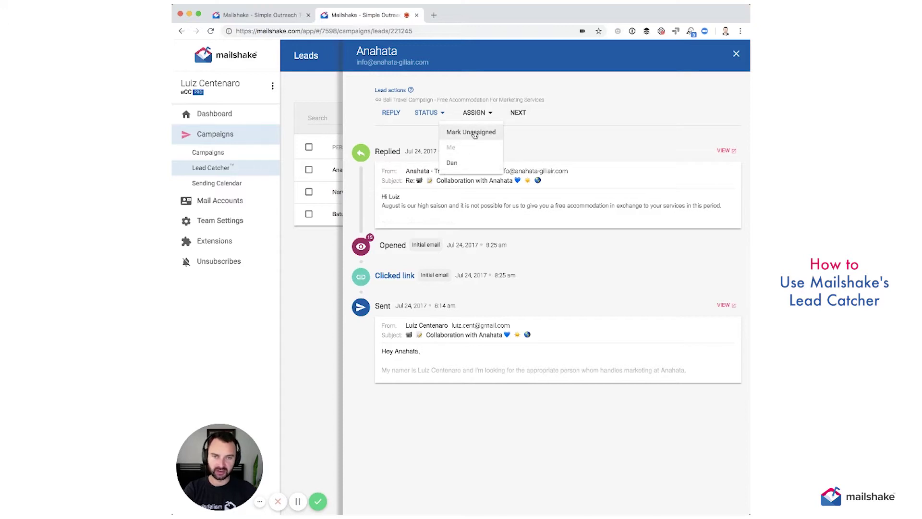
click(454, 164)
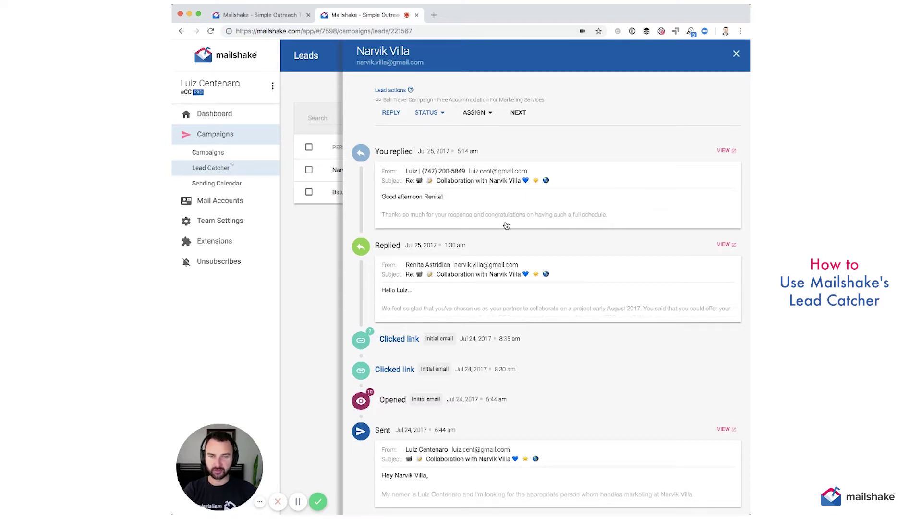
click(427, 115)
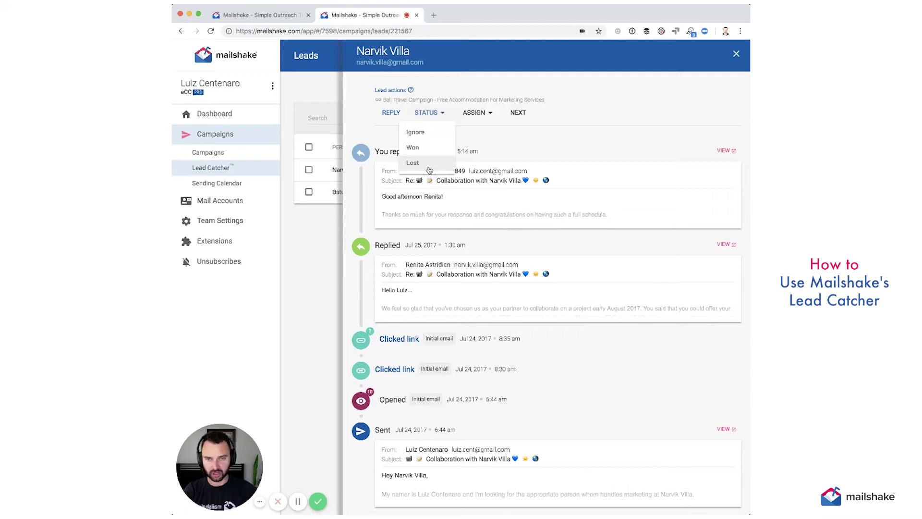
click(429, 166)
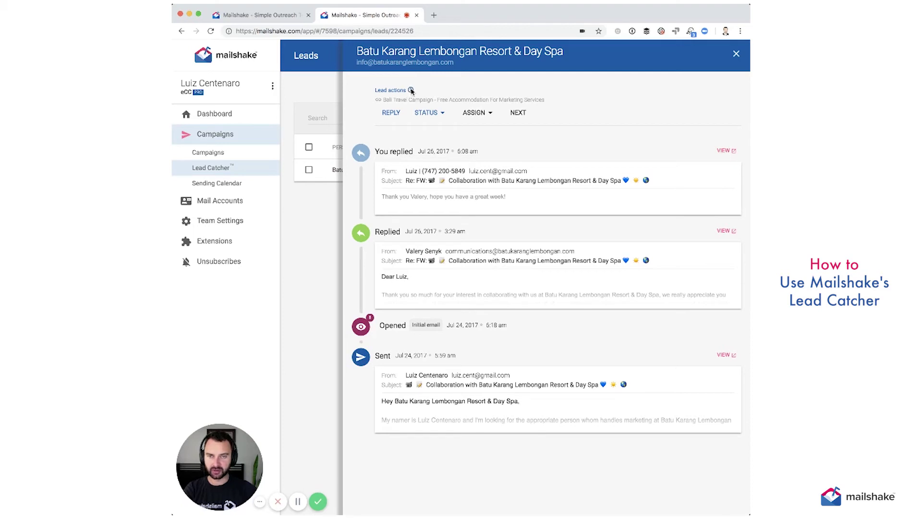
click(412, 90)
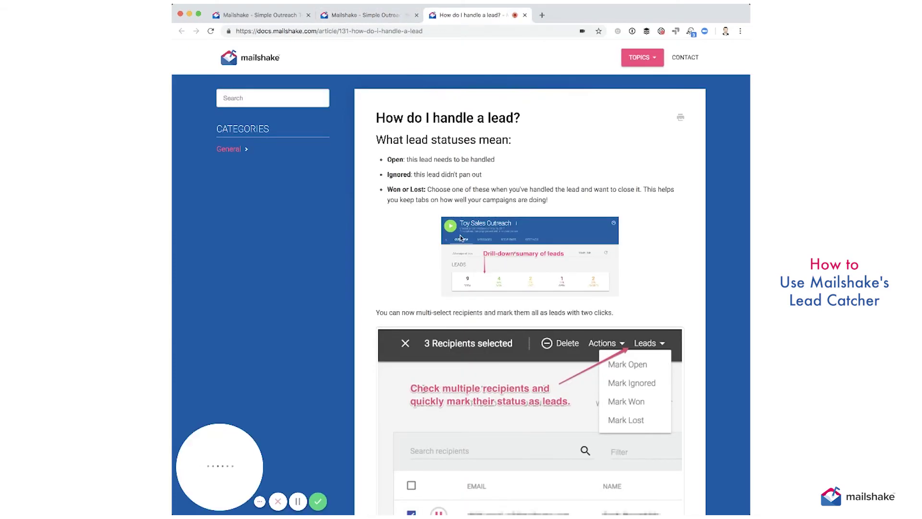
Skim the 'How do I handle a lead?' article, then return to the Lead Catcher list
scroll(461, 237, down, 4)
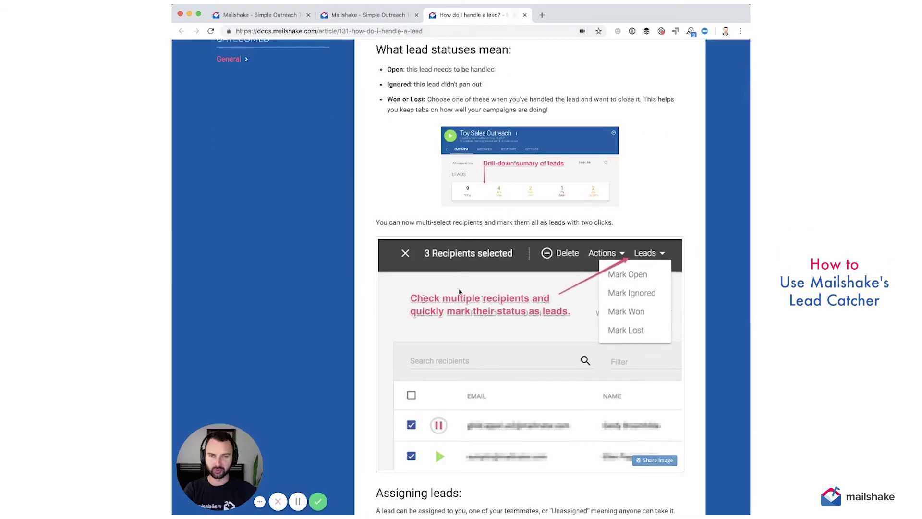
click(366, 15)
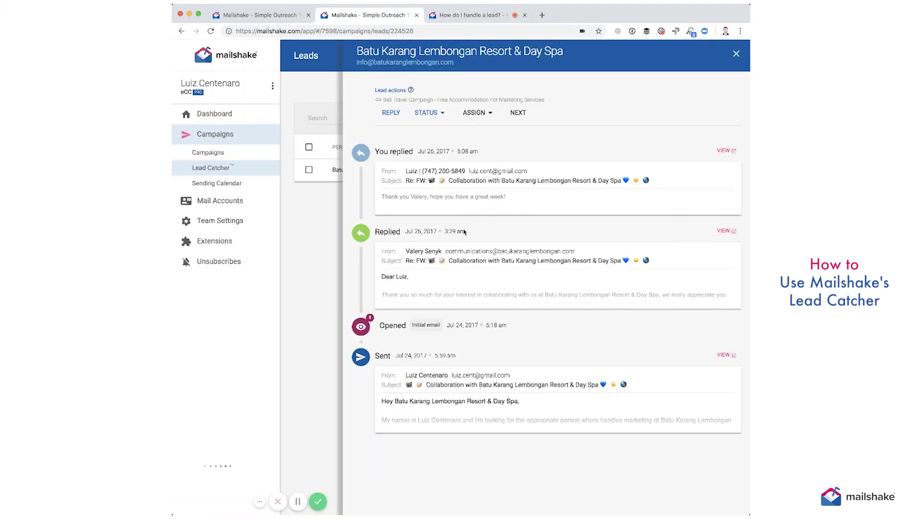
click(311, 287)
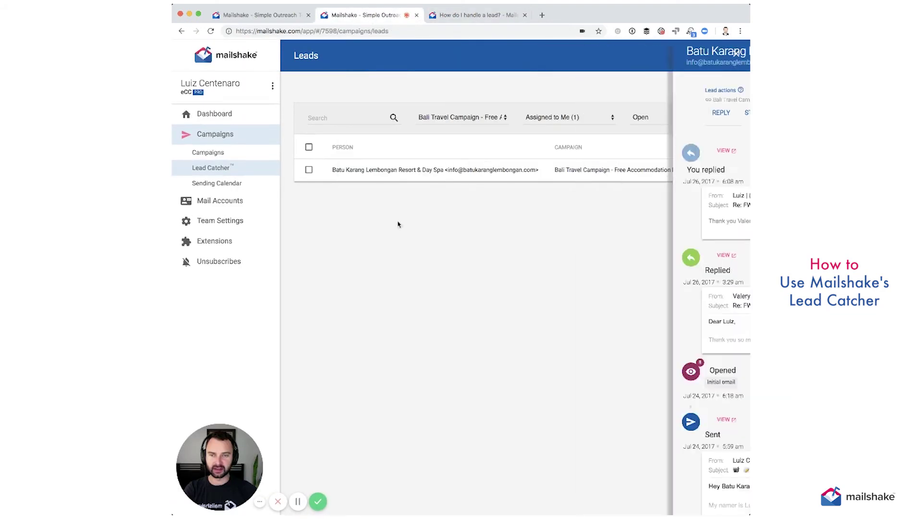